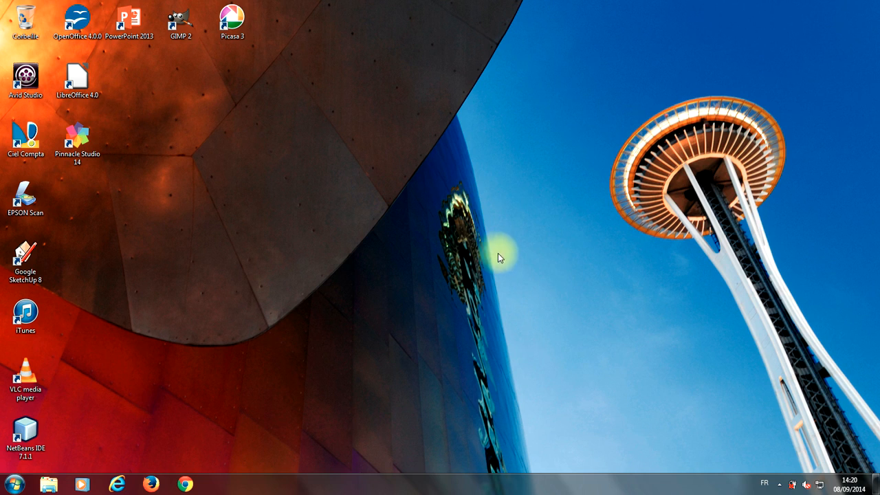
Open the screen saver settings from the desktop's personalization options and select the Photos screen saver.
right_click(540, 219)
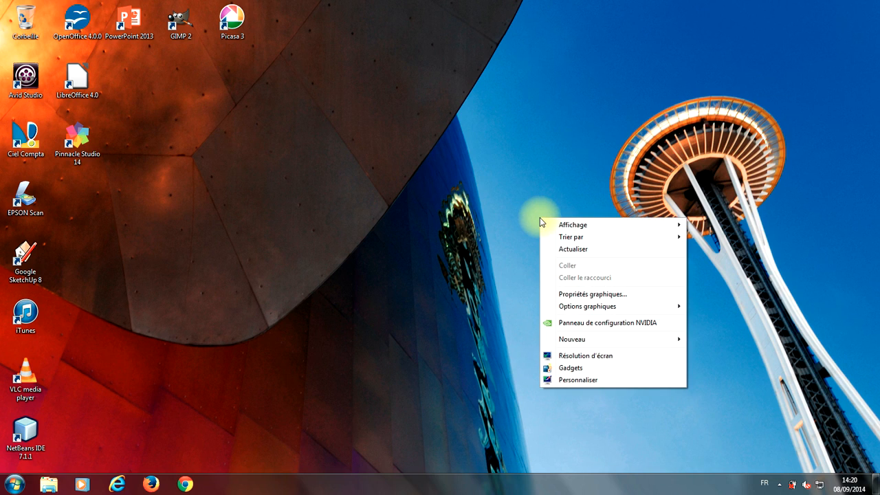
click(586, 382)
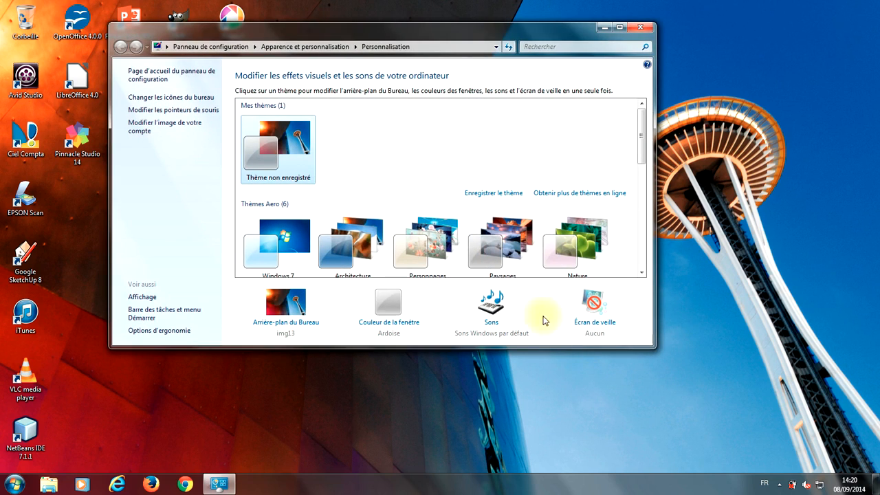
click(600, 323)
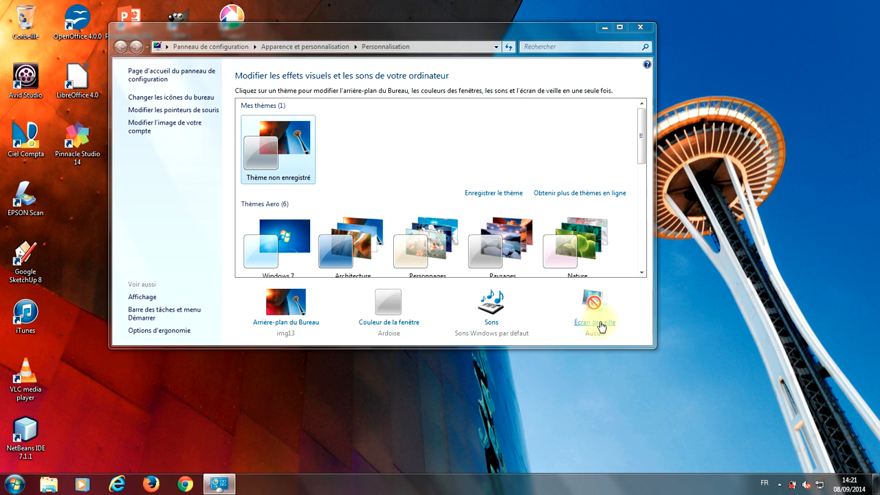
drag(252, 73, 428, 95)
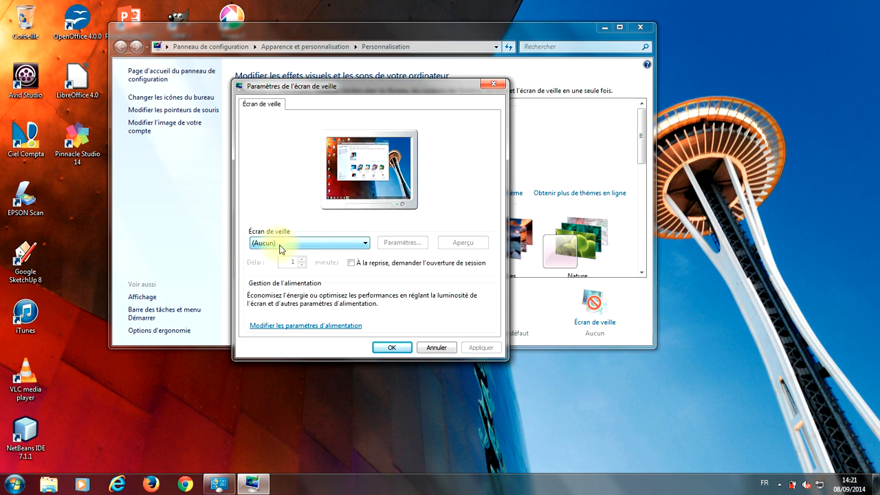
click(364, 248)
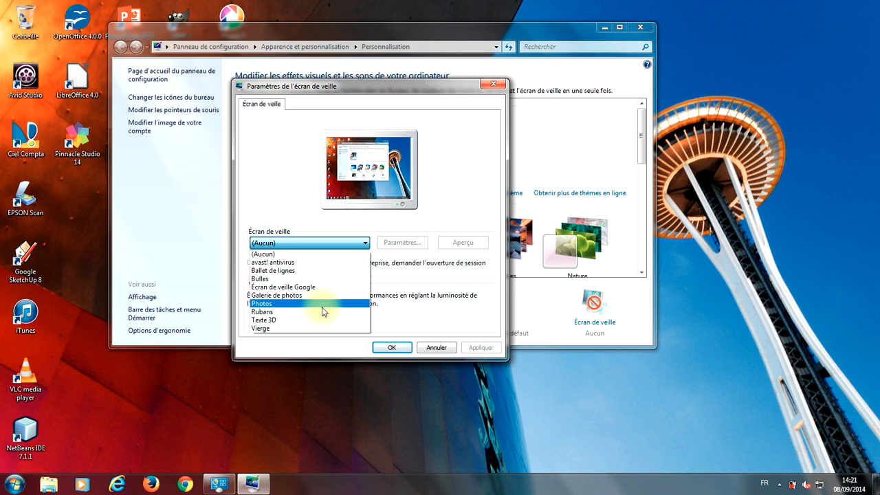
click(275, 304)
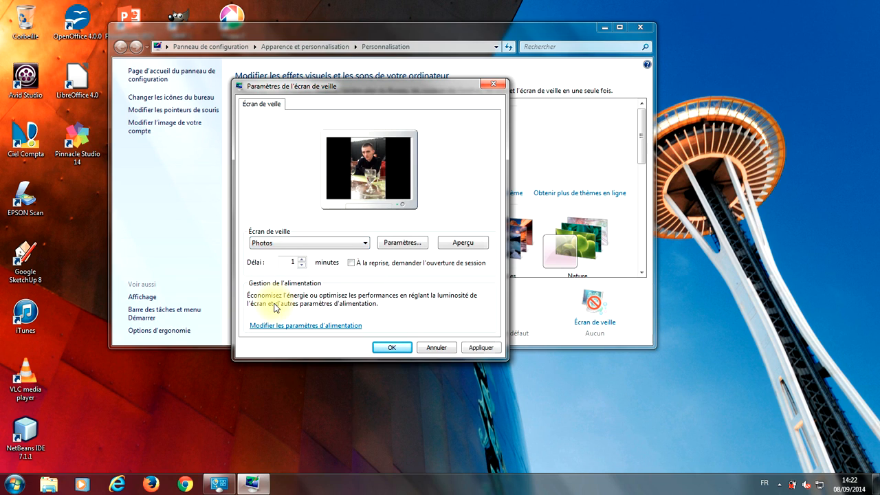
In the Photos screen saver settings, choose the Beaune 2012 folder inside Mes images as the picture source.
click(407, 246)
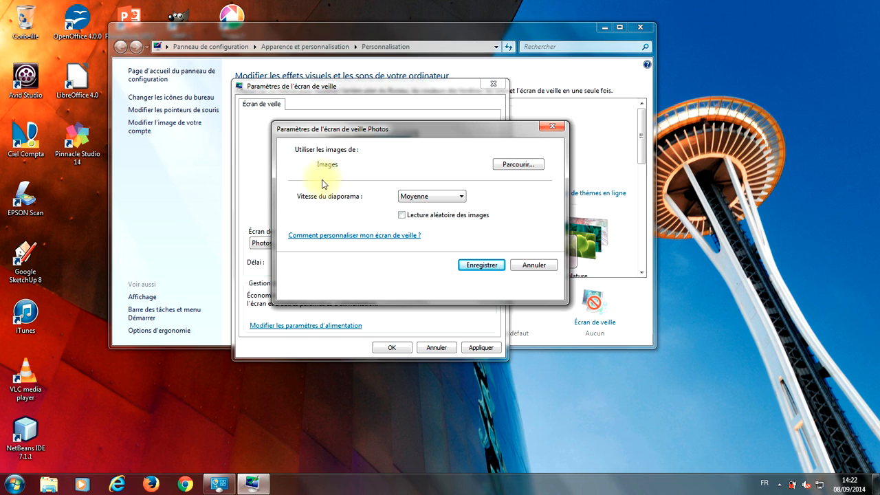
click(525, 166)
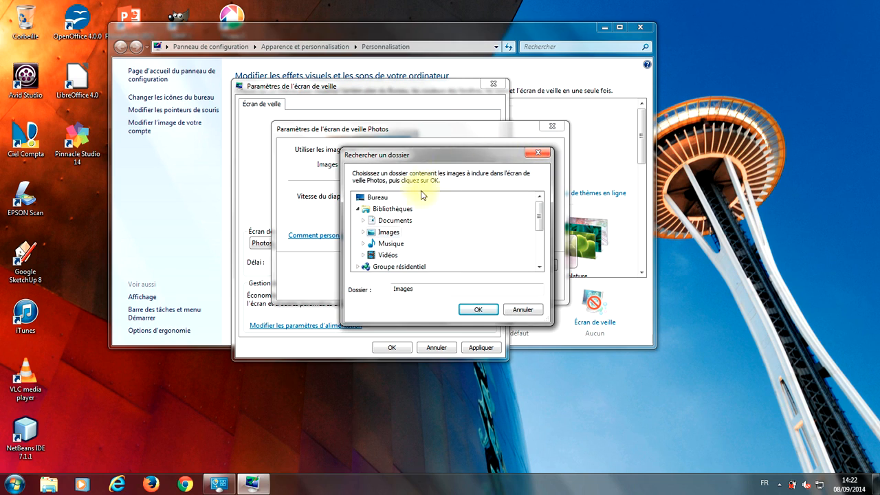
drag(452, 159, 428, 150)
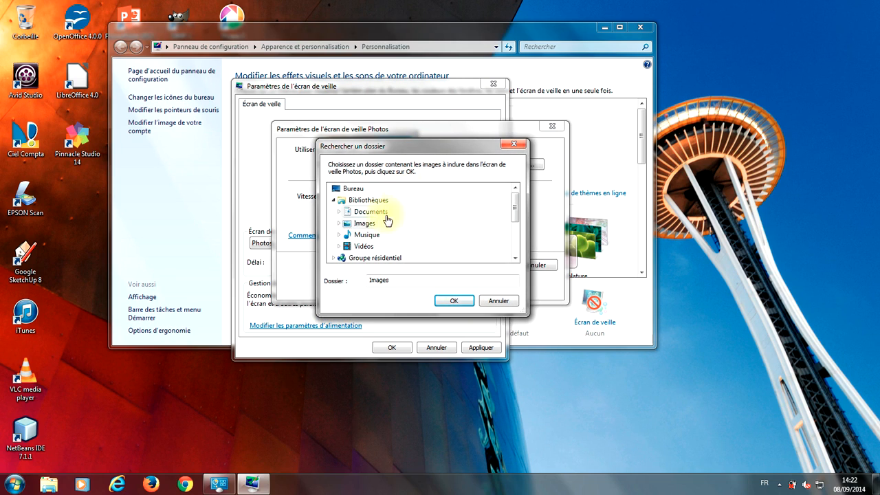
double_click(355, 225)
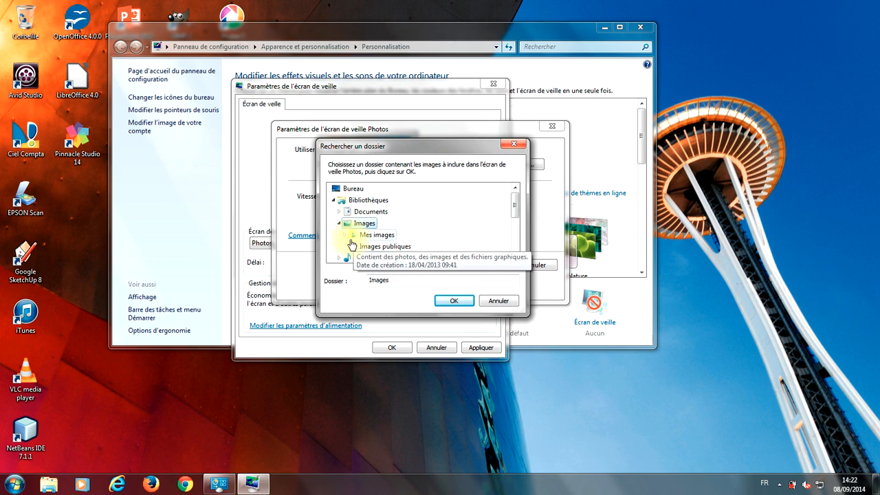
double_click(374, 236)
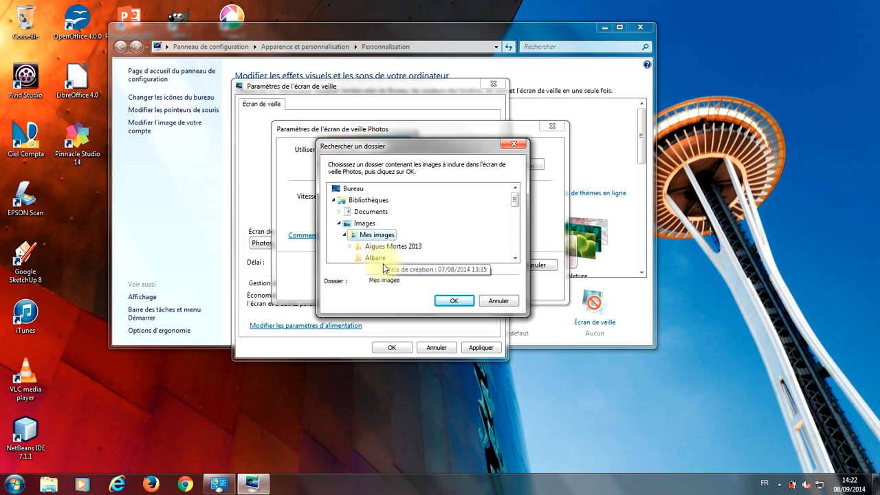
scroll(400, 240, down, 1)
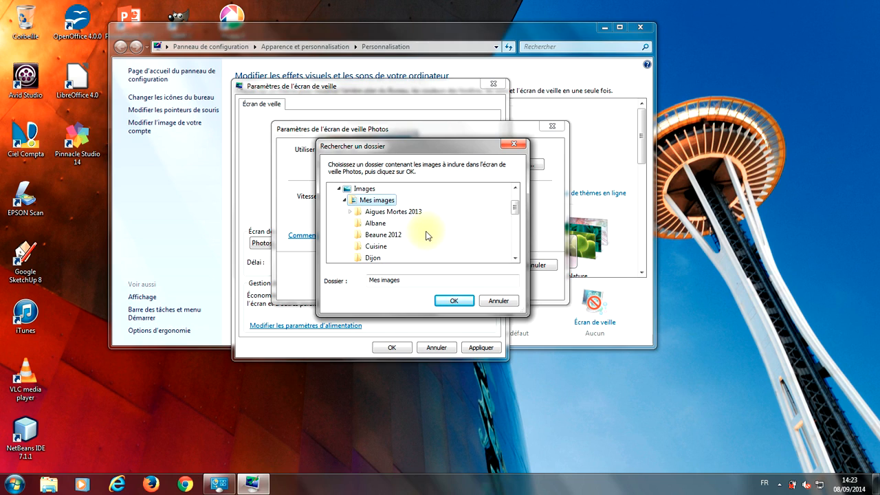
click(380, 236)
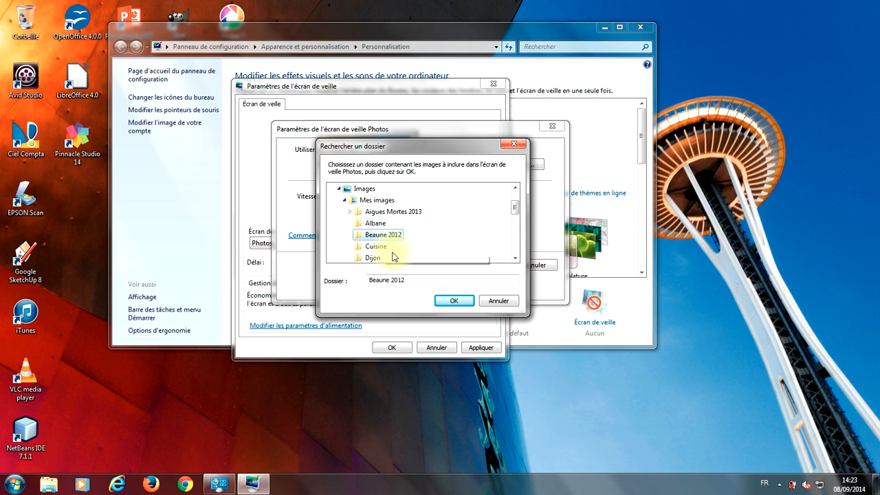
click(465, 303)
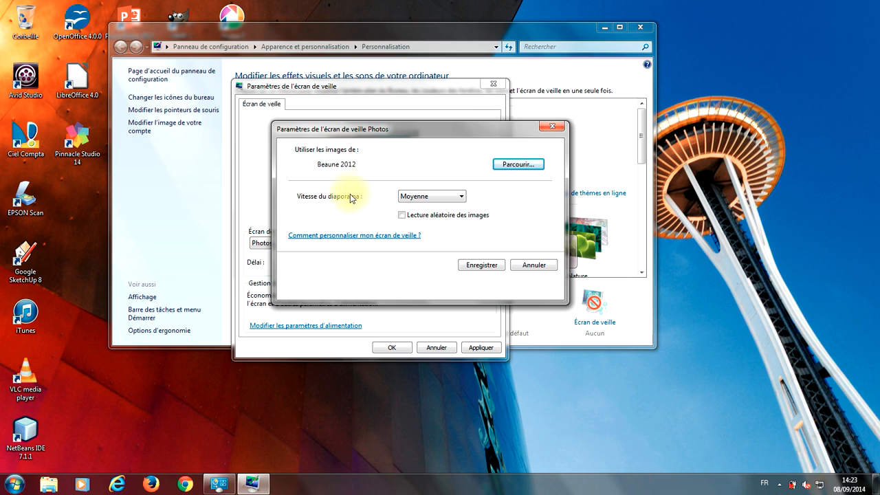
Review the slideshow speed choices, keep Moyenne, and save the Photos screen saver settings.
click(447, 197)
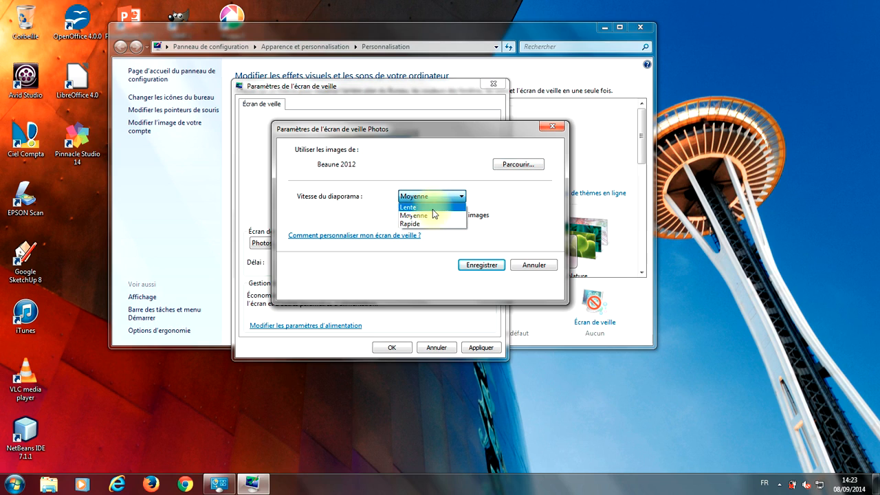
click(505, 205)
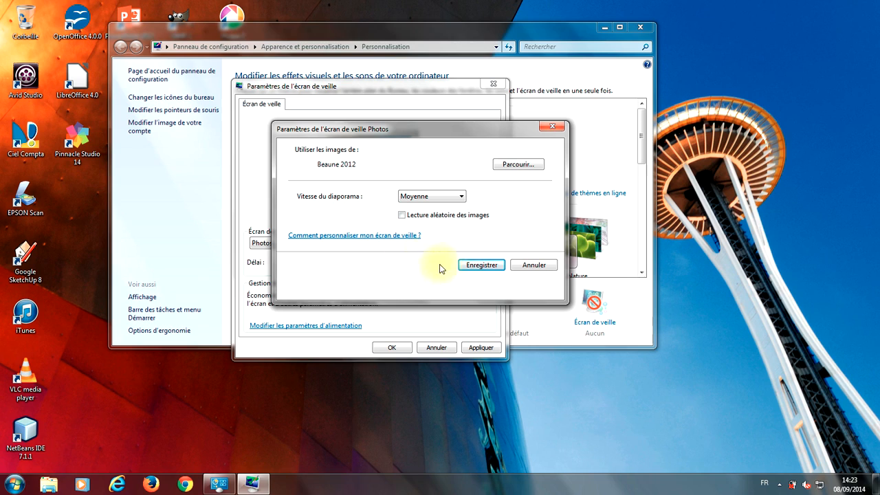
click(491, 266)
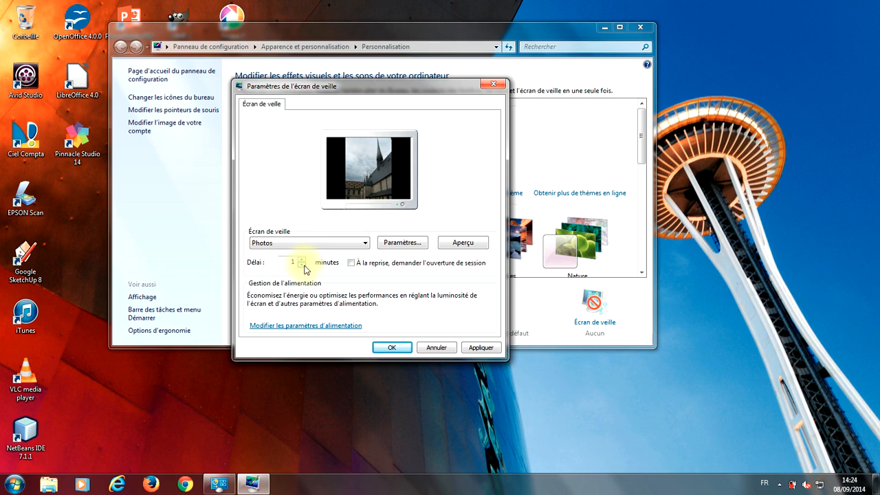
Set the screen saver's delay to 7 minutes.
click(302, 260)
click(302, 260)
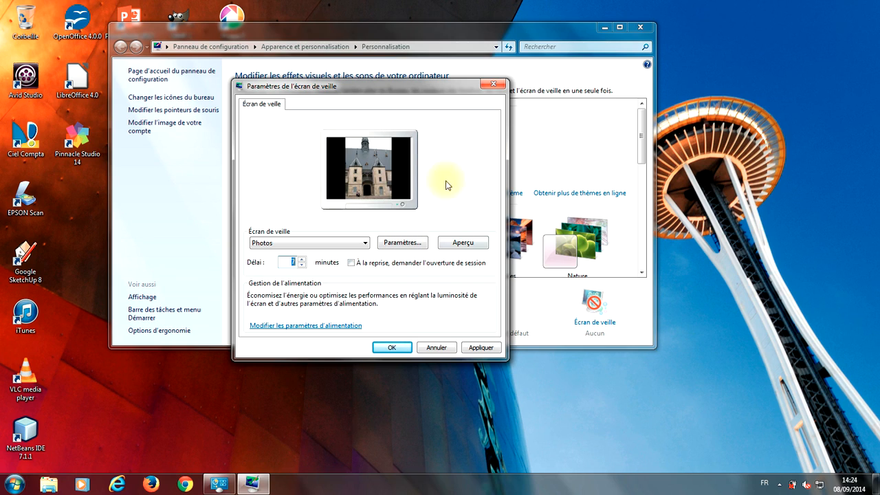
click(14, 484)
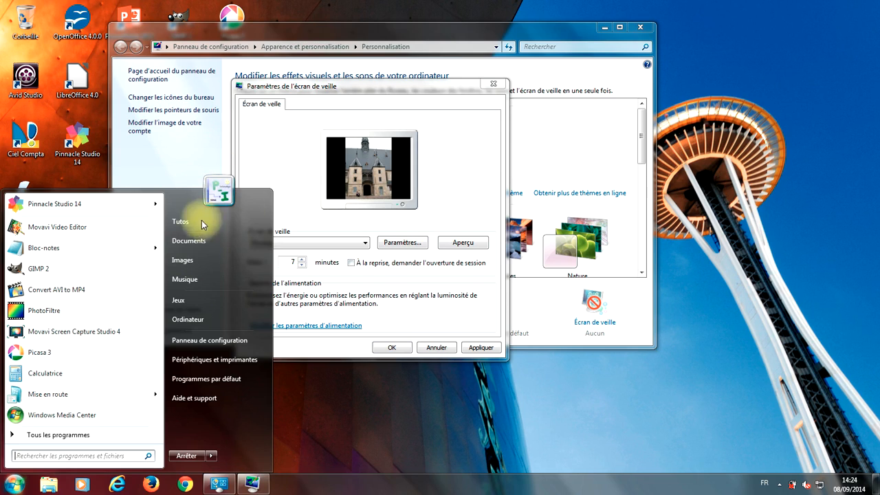
click(461, 197)
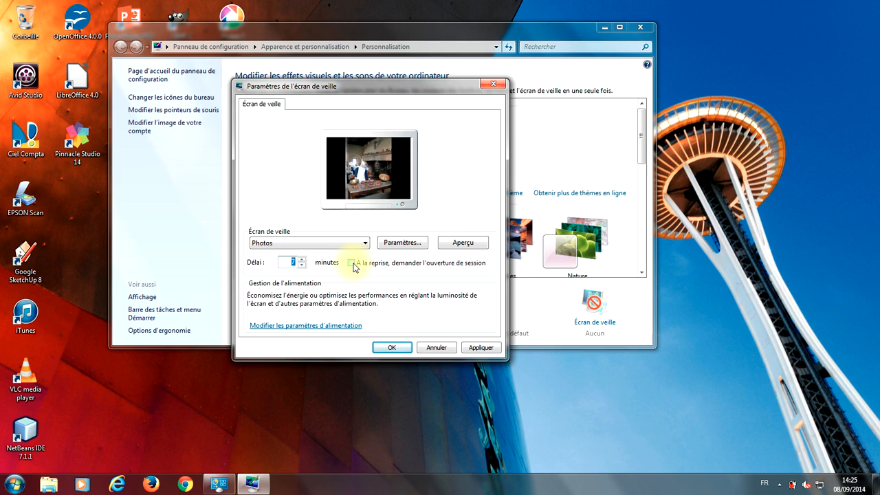
Switch the screen saver to Bulles and check its preview and settings.
click(308, 245)
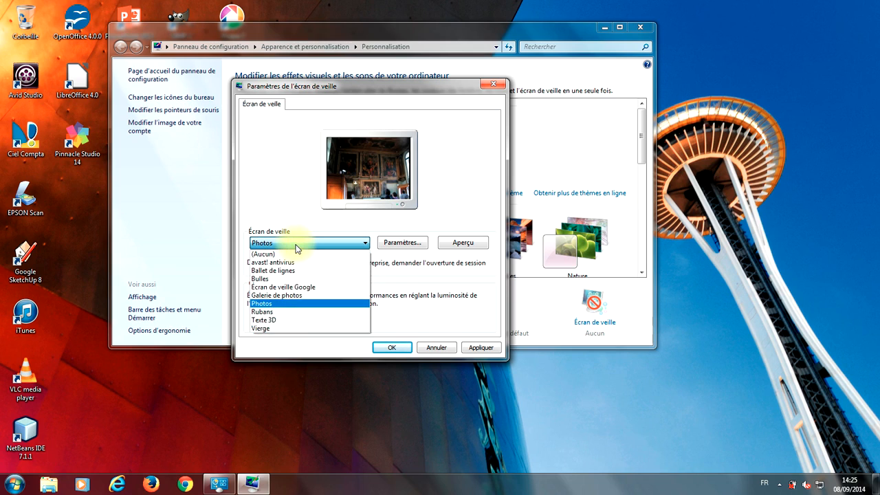
click(281, 279)
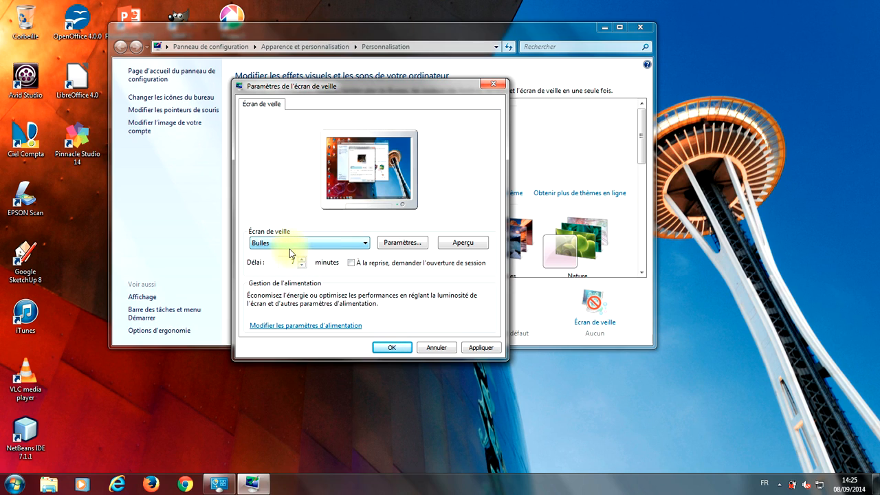
click(459, 246)
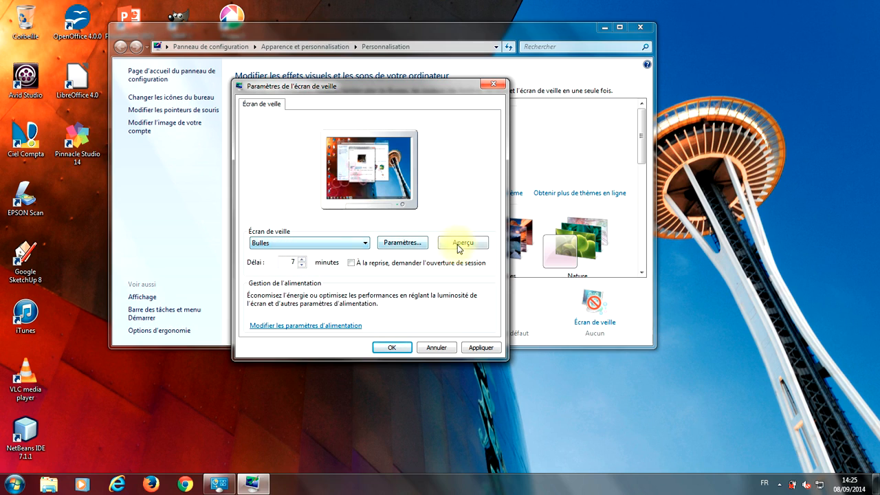
click(406, 246)
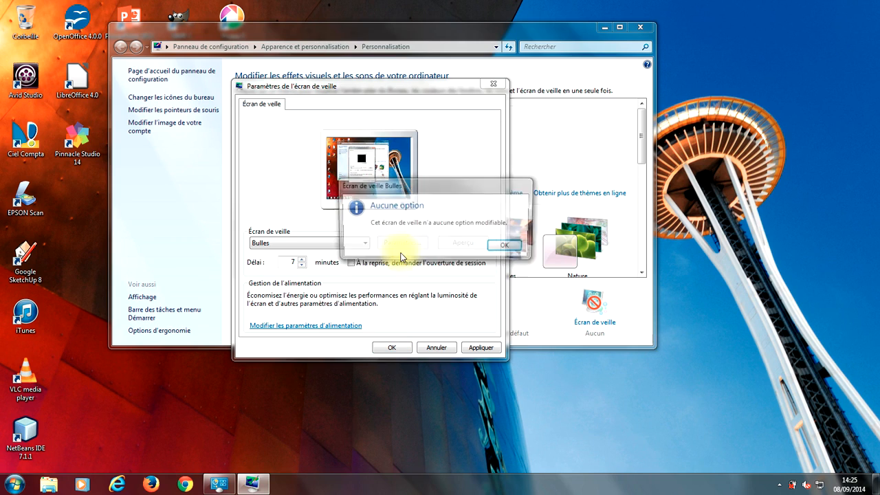
click(504, 246)
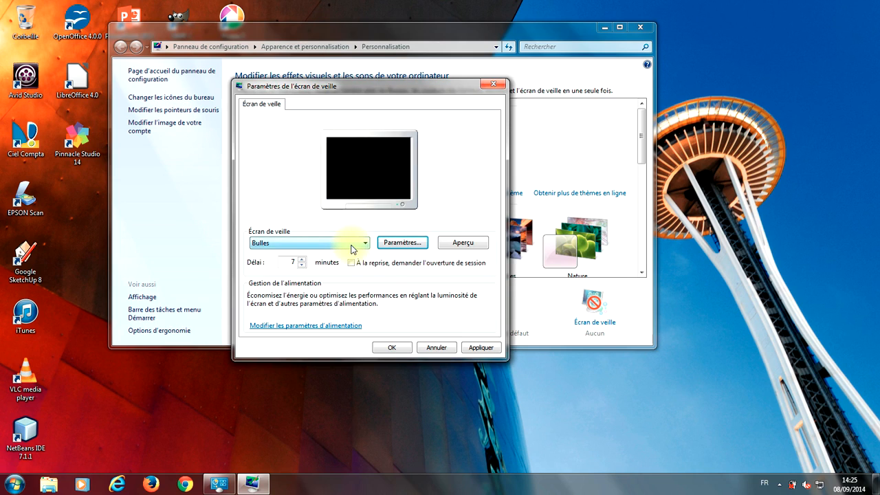
Switch the screen saver to Texte 3D and look through its settings without changing them.
click(353, 243)
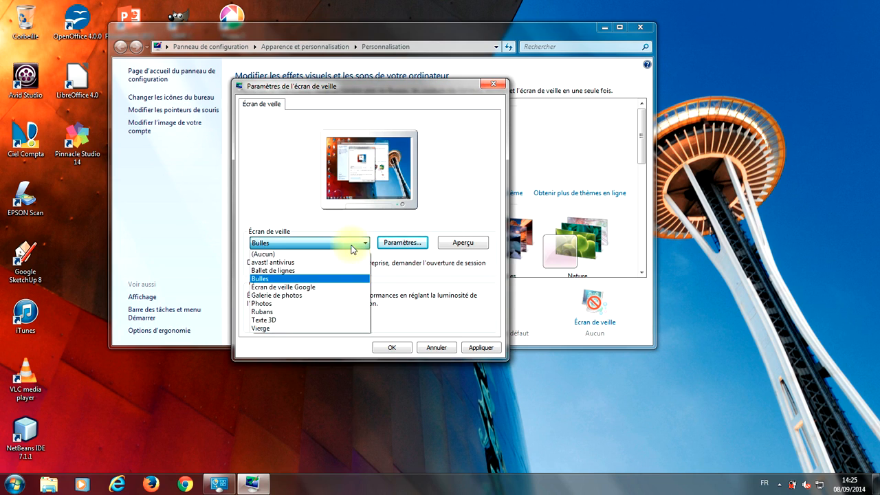
click(272, 320)
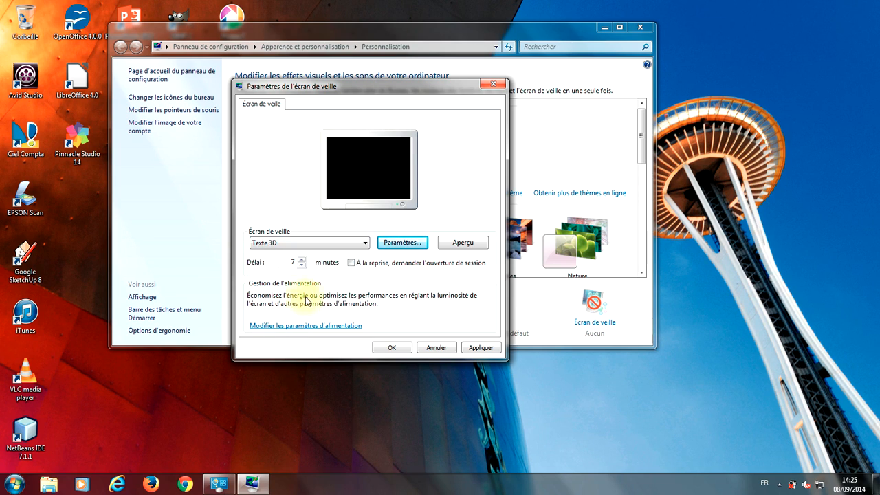
click(393, 241)
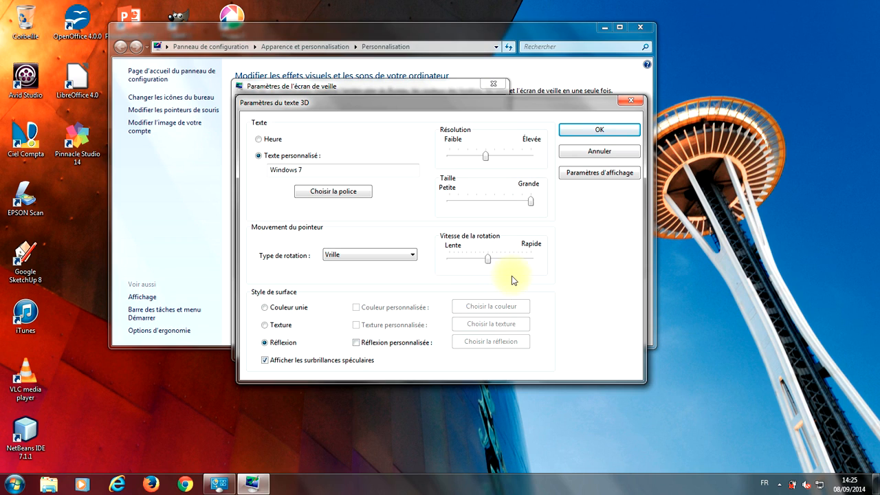
click(586, 152)
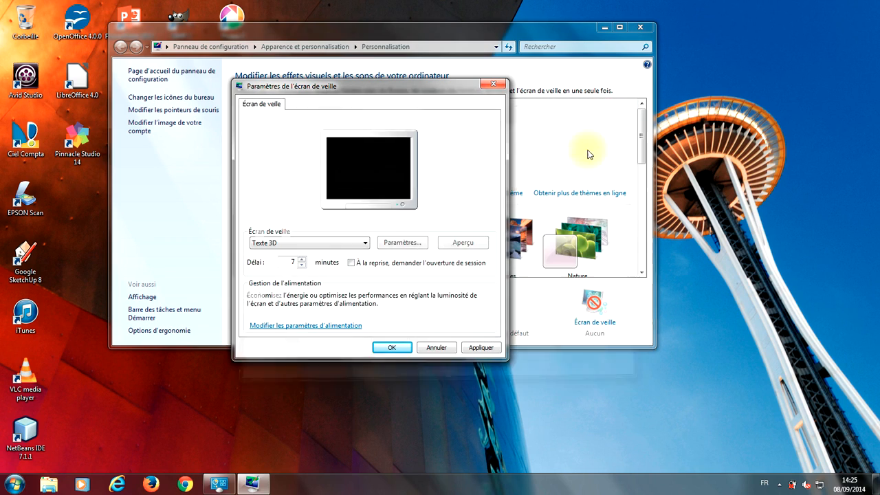
Set the screen saver to (Aucun) and apply the change.
click(299, 244)
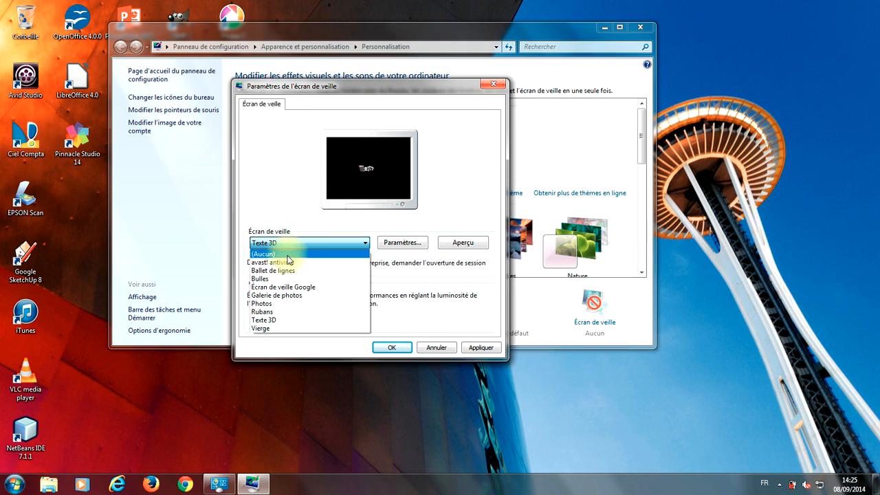
click(288, 251)
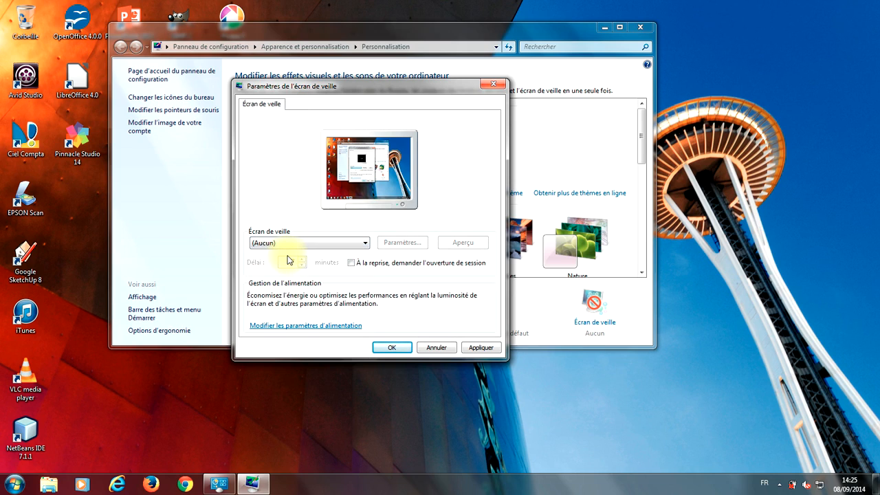
click(492, 351)
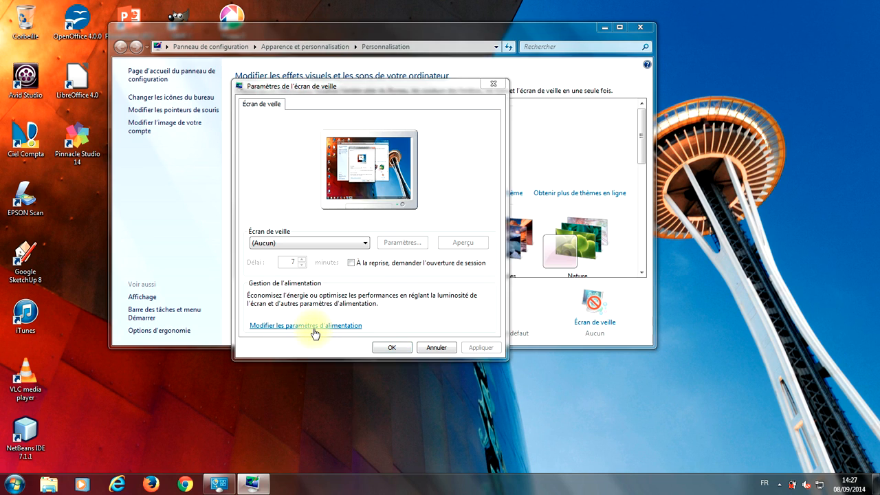
Open the power management settings, show the additional power plans, and activate the éco plan.
click(315, 328)
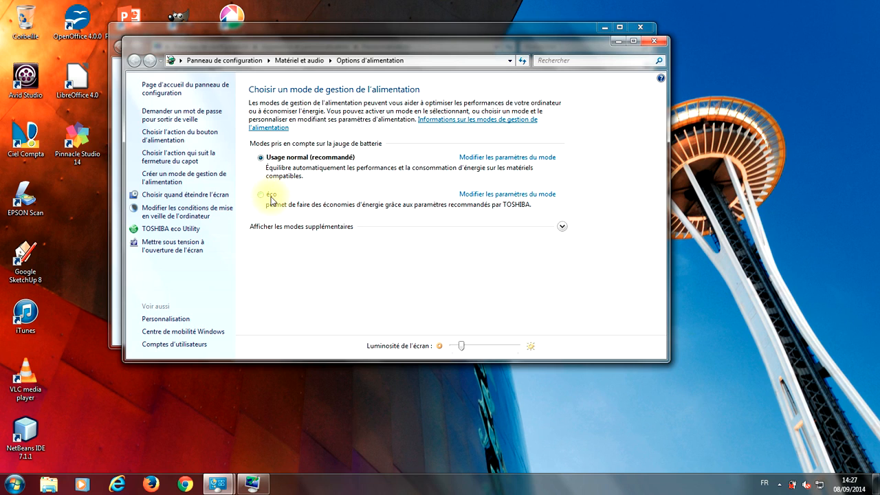
click(331, 231)
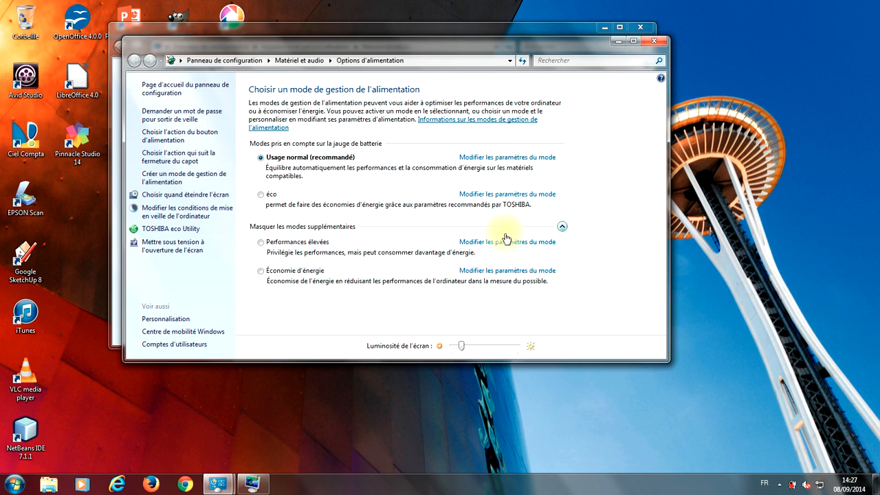
click(261, 195)
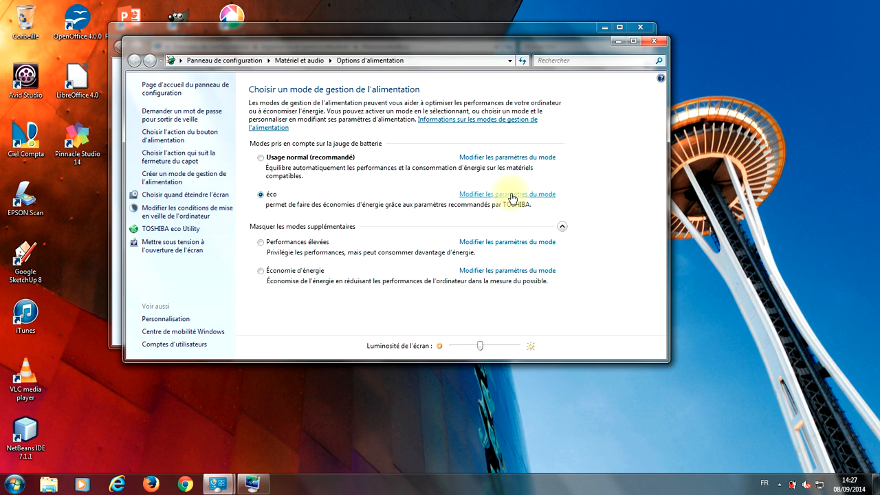
Activate the Usage normal power plan and examine the display and sleep delays in its settings.
click(261, 158)
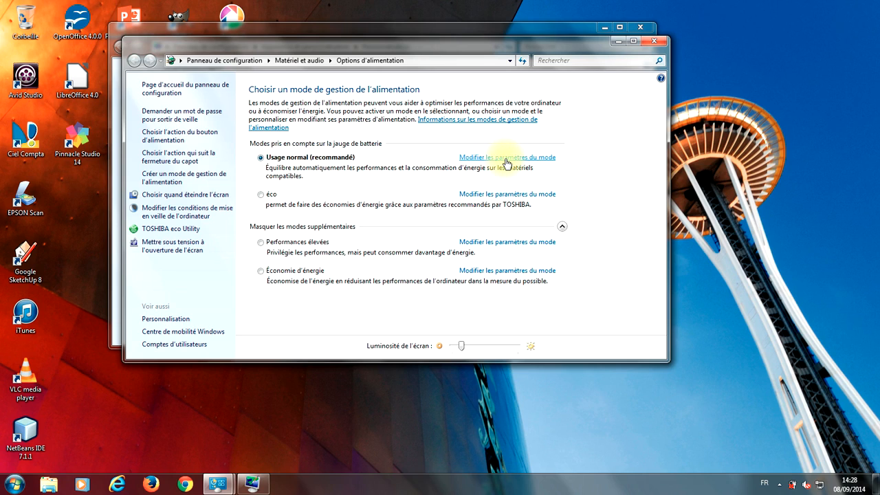
click(506, 158)
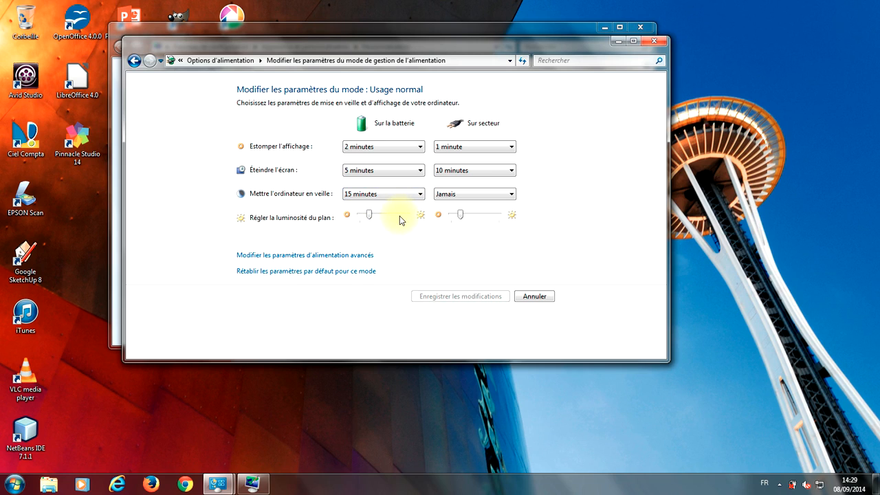
click(391, 147)
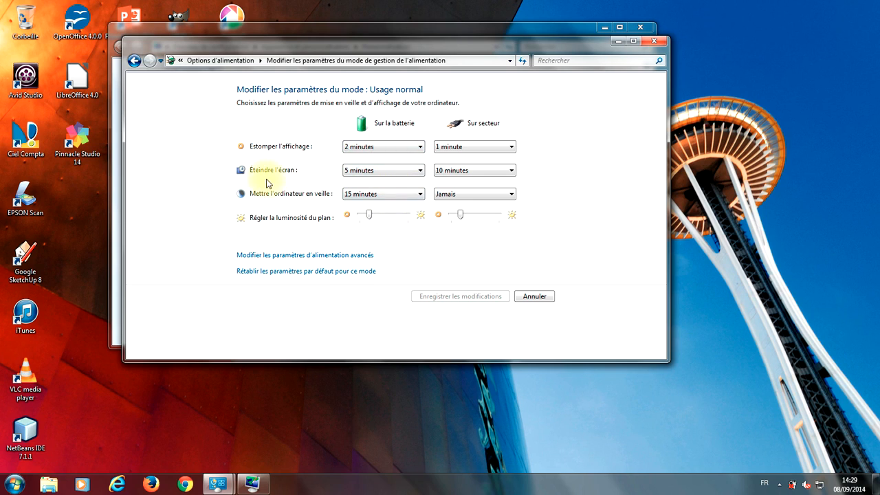
click(377, 178)
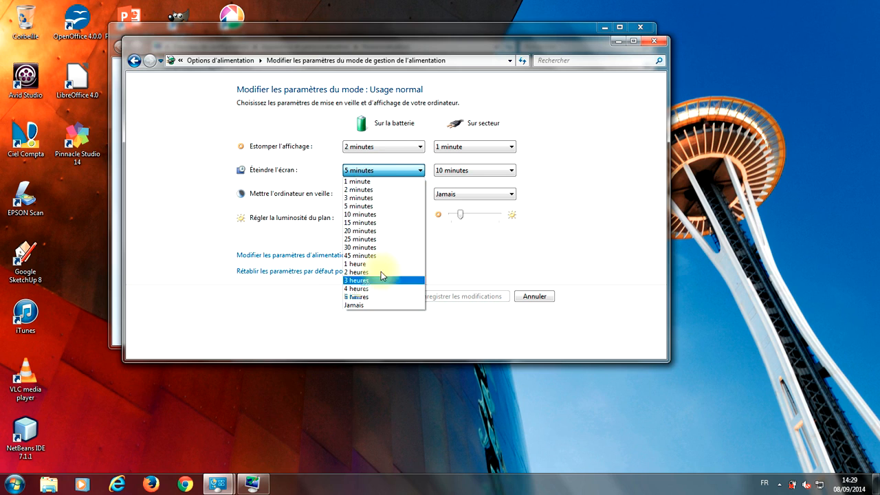
click(537, 273)
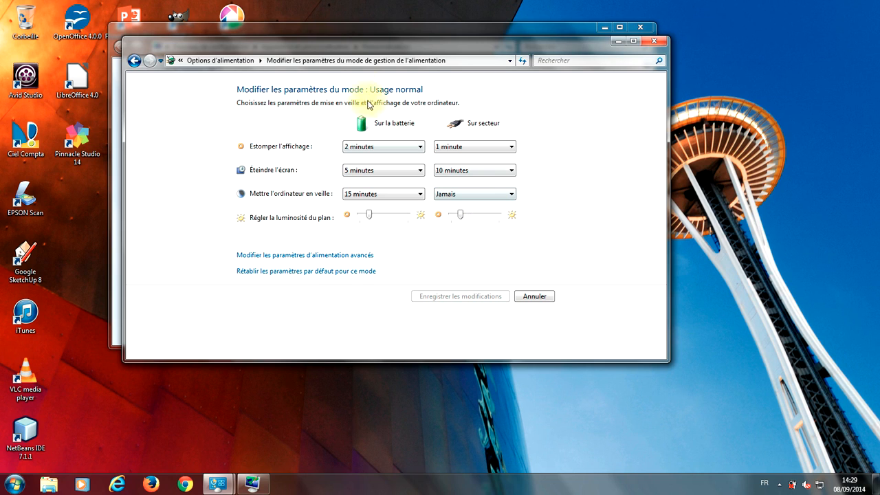
Close the Usage normal plan settings without changes to return to the screen saver dialog.
drag(366, 42, 613, 66)
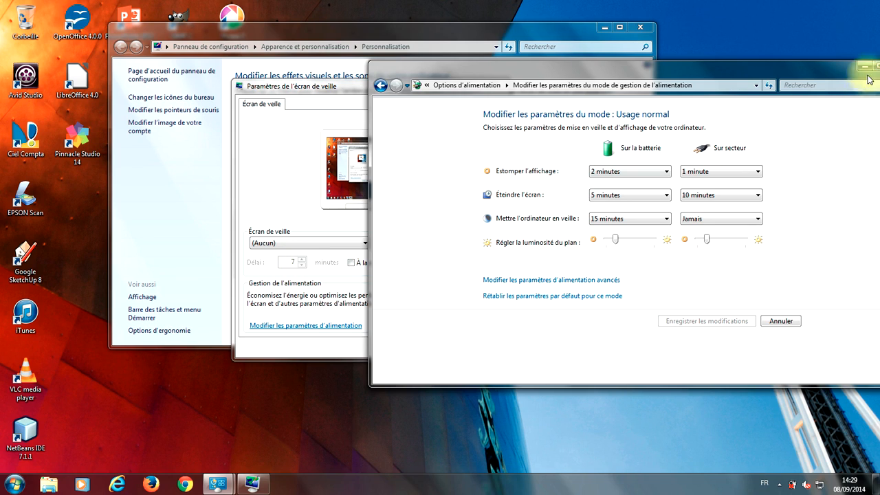
drag(870, 79, 726, 67)
click(845, 50)
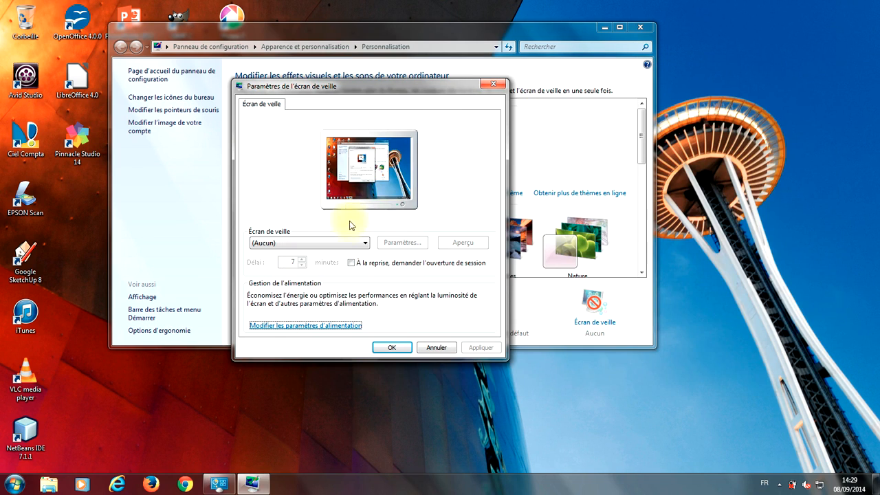
Select the Photos screen saver and set its delay to 5 minutes.
click(335, 243)
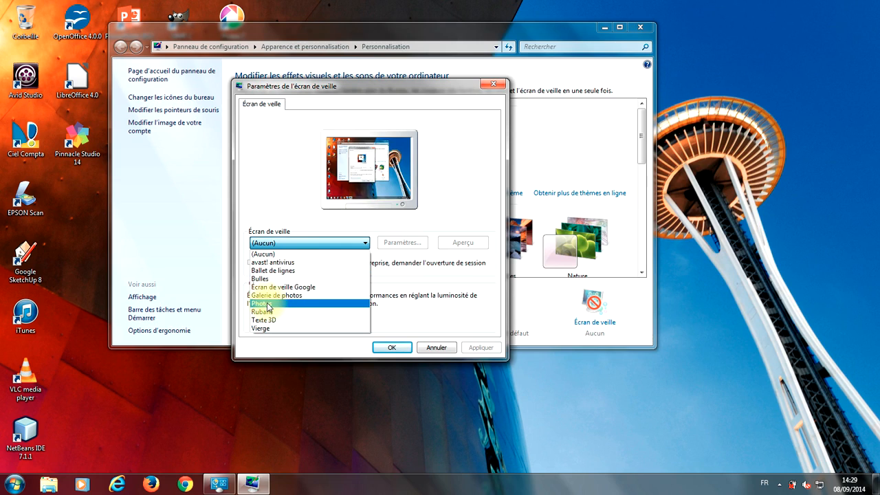
click(269, 304)
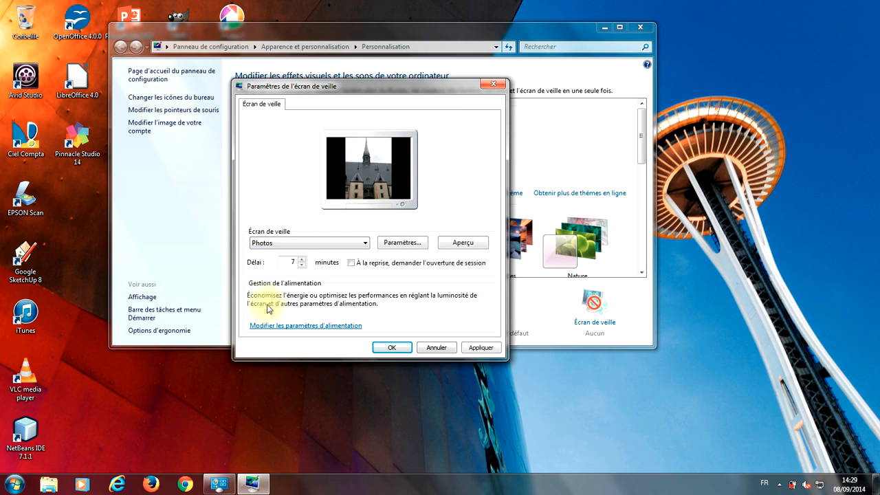
click(302, 266)
click(303, 266)
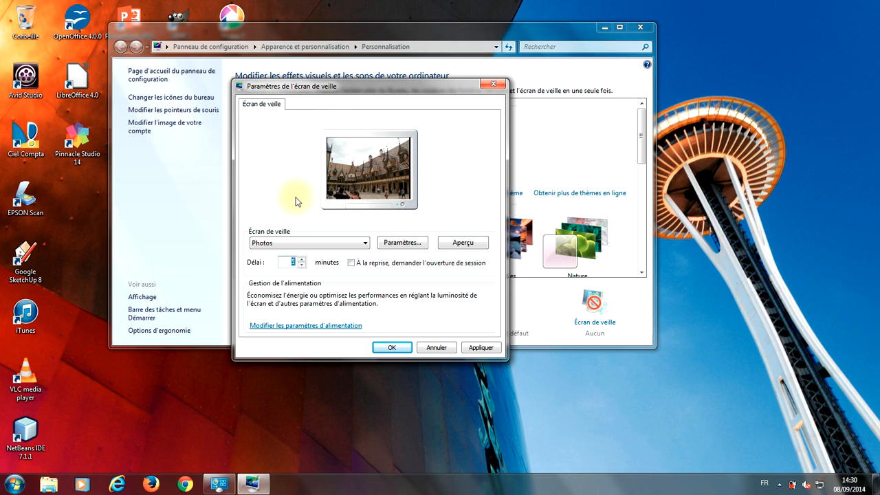
click(300, 266)
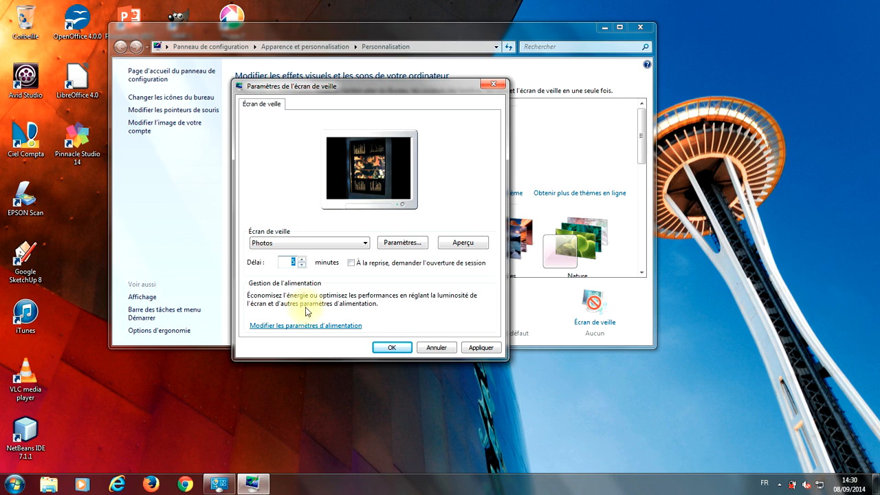
Reopen the Usage normal plan settings and place them beside the screen saver dialog to compare the delays.
click(309, 329)
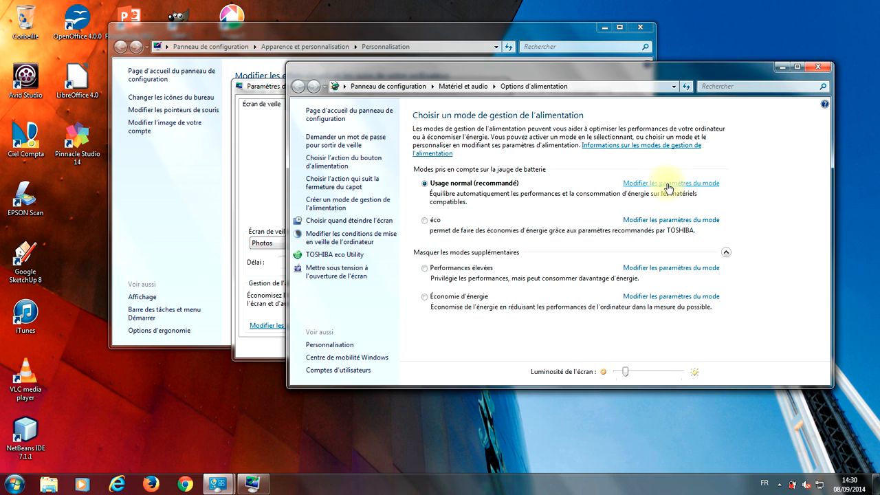
click(672, 183)
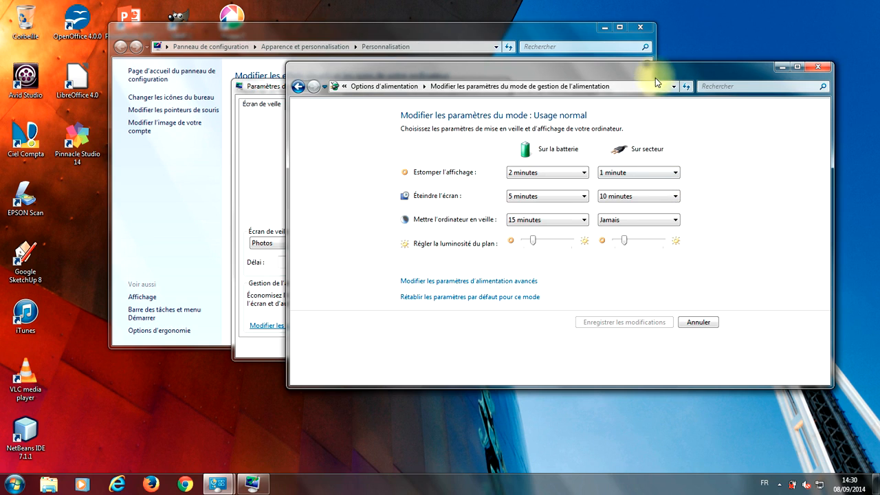
drag(656, 78, 518, 82)
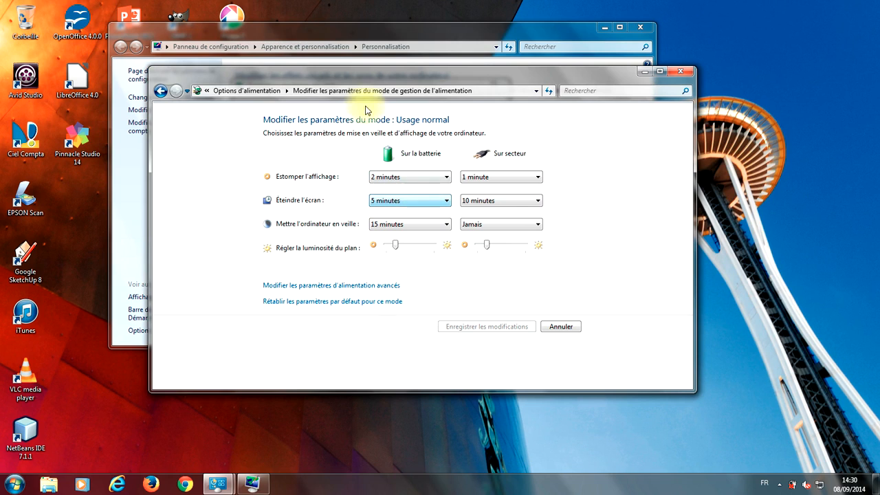
drag(365, 77, 642, 103)
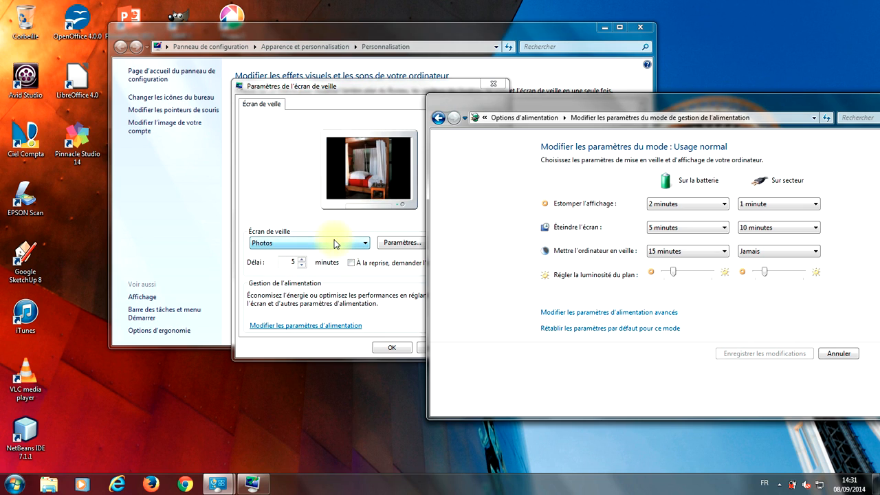
Set the screen saver back to (Aucun) and apply it.
click(314, 246)
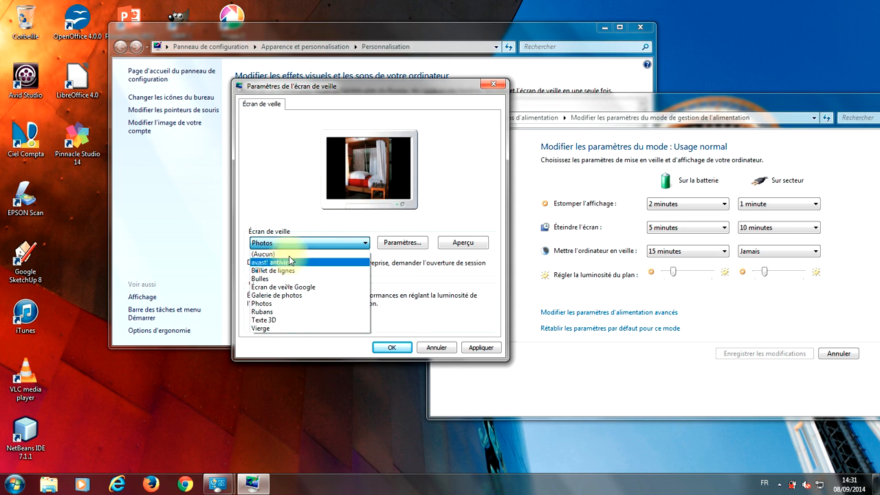
click(288, 254)
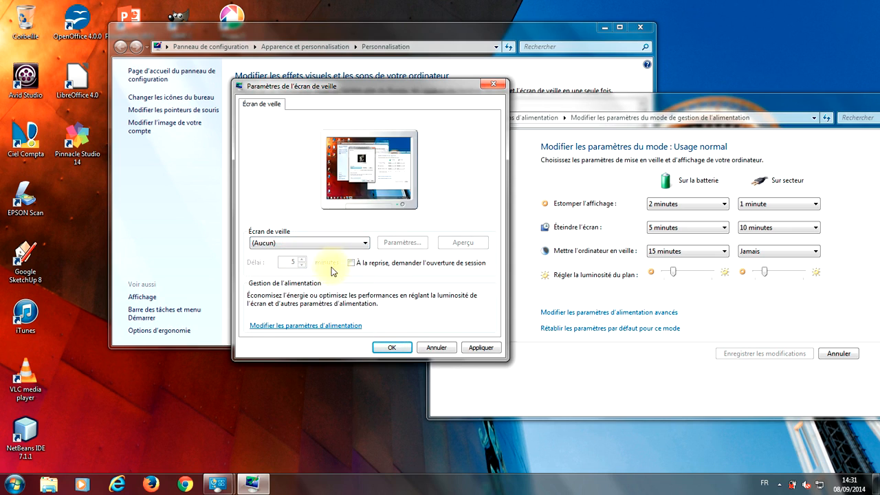
click(481, 347)
Cancel the Usage normal plan editing and close the power options, screen saver and Personnalisation windows.
drag(716, 107, 467, 87)
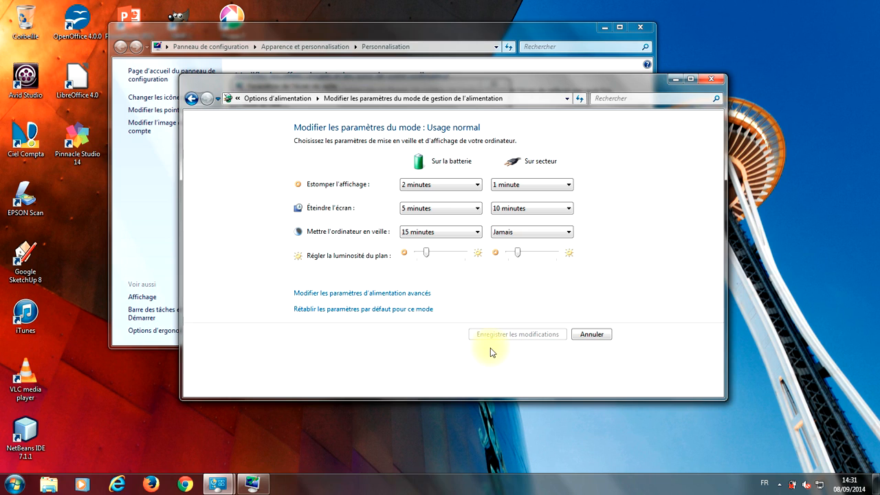
click(601, 338)
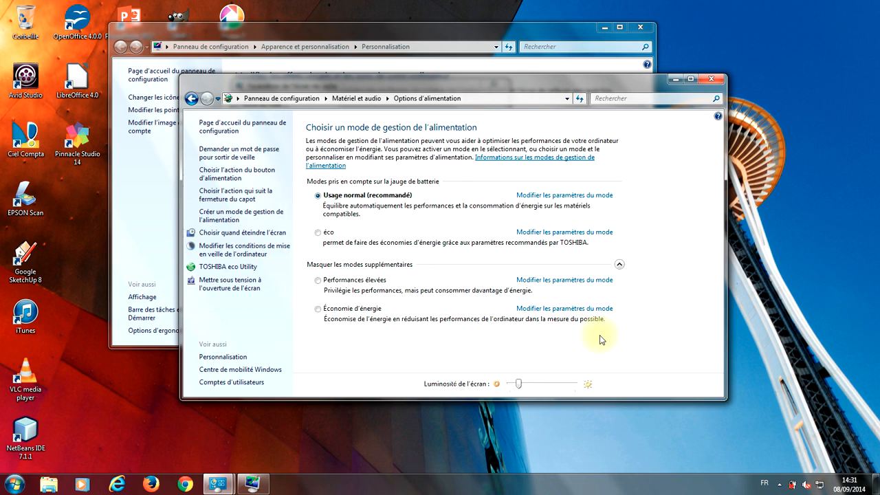
click(715, 79)
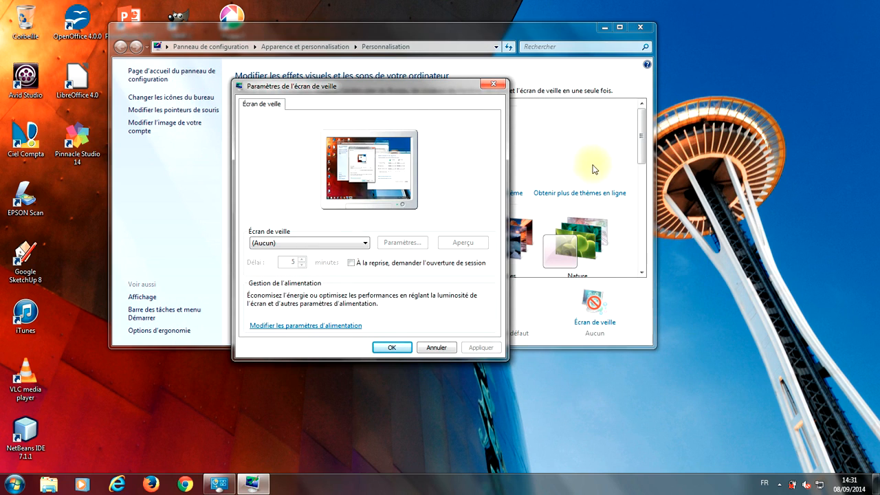
click(436, 347)
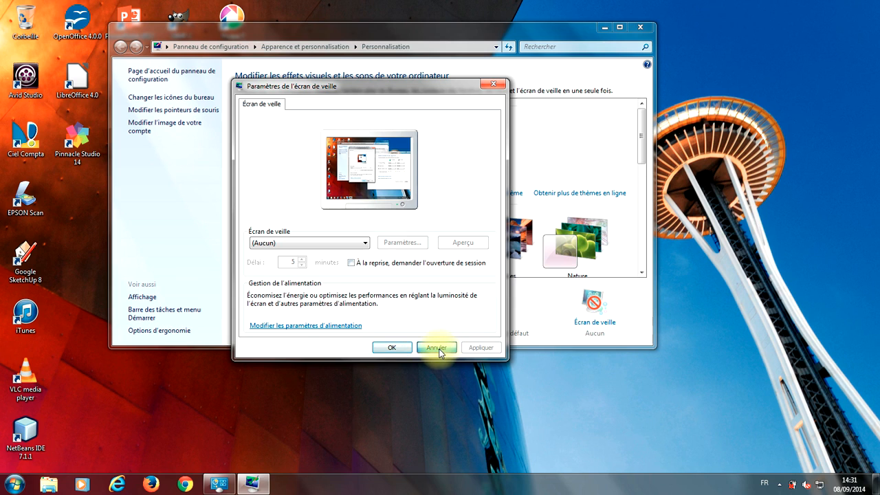
click(640, 26)
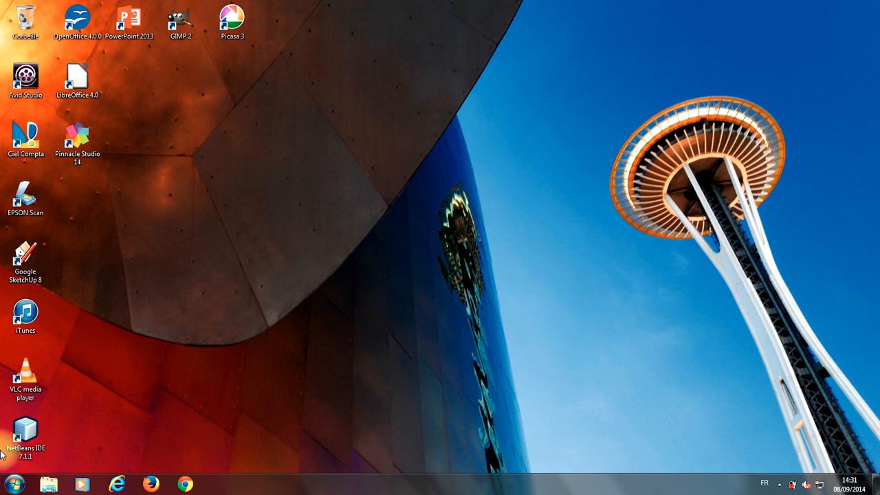
Show the shutdown alternatives, including Mettre en veille and Mettre en veille prolongée, without choosing any.
click(14, 489)
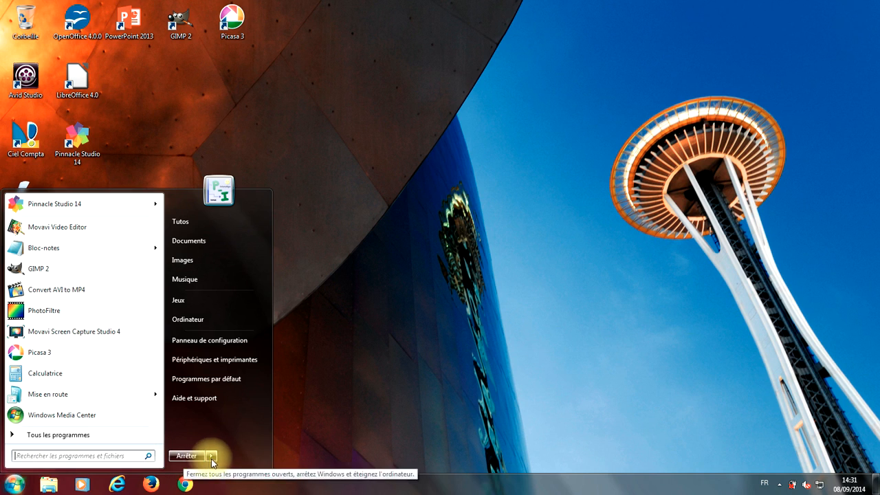
mouse_move(212, 457)
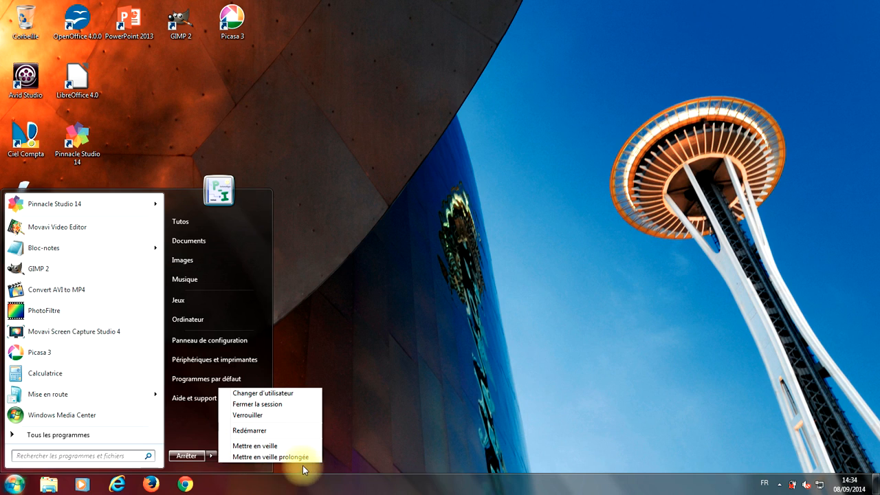
click(396, 356)
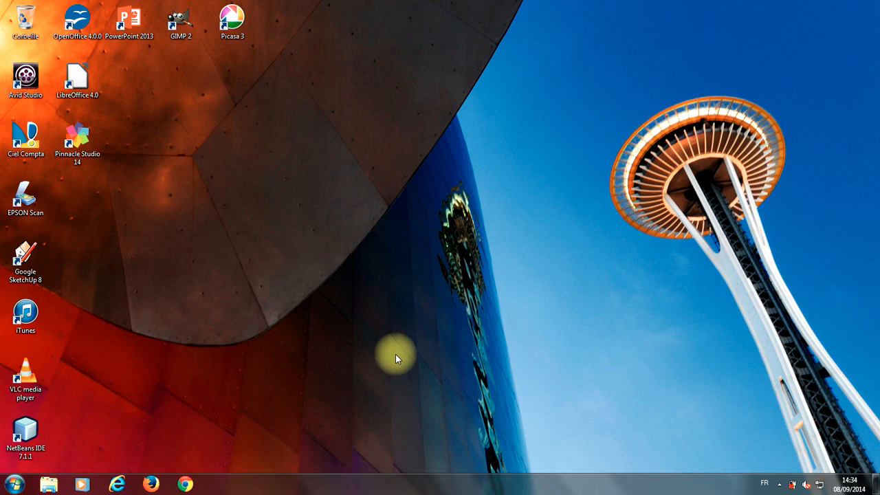